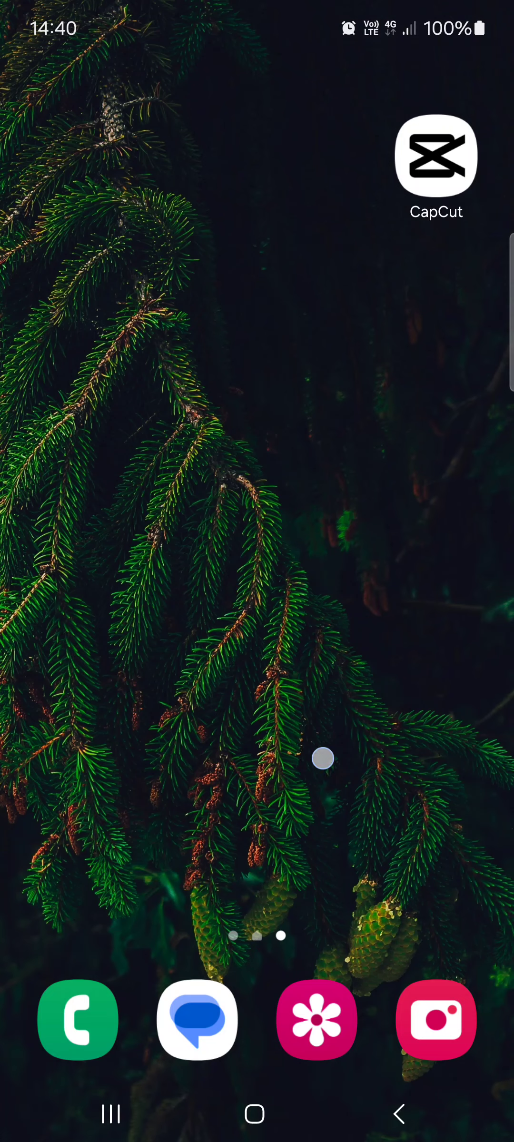
drag(323, 759, 323, 492)
drag(392, 634, 393, 892)
click(435, 156)
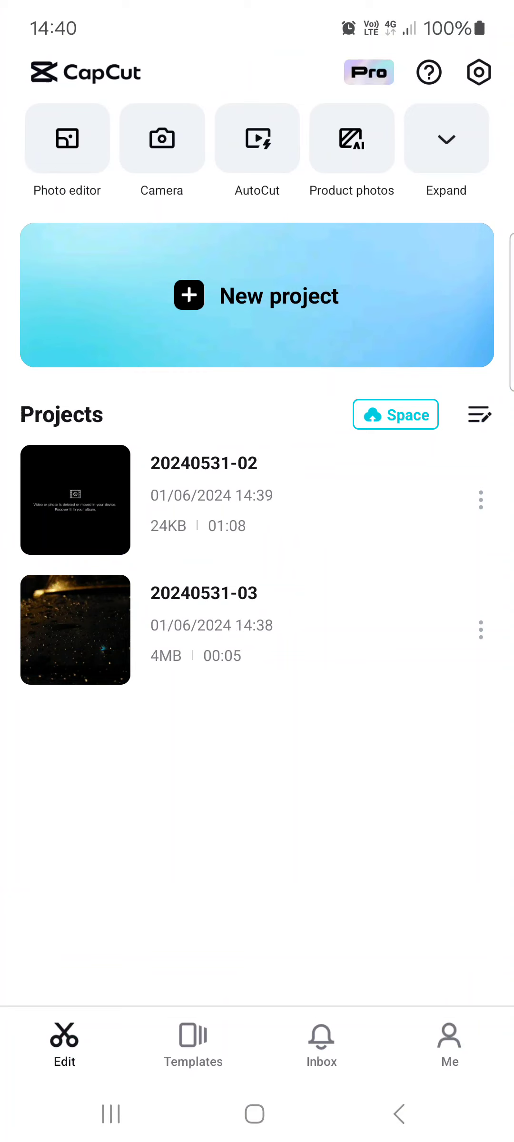
click(490, 642)
click(400, 1115)
click(482, 498)
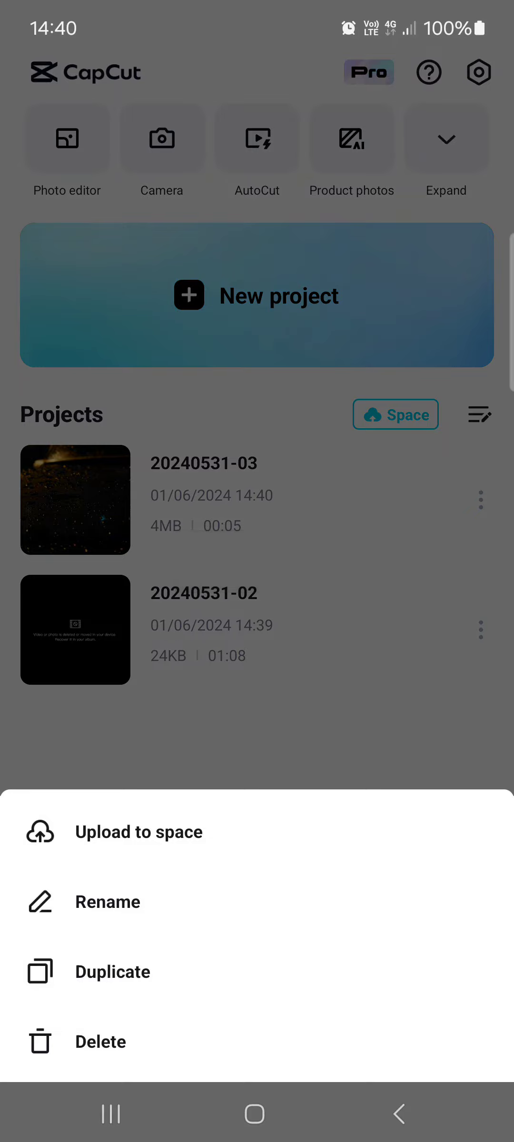
click(275, 906)
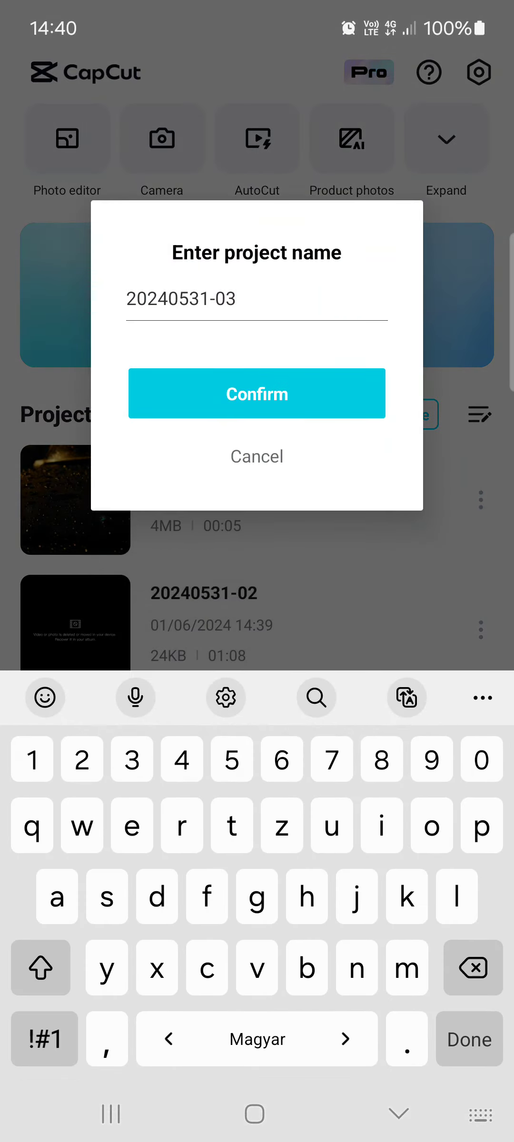
key(BackSpace)
key(BackSpace)
key(BackSpace)
key(BackSpace)
key(BackSpace)
key(BackSpace)
key(BackSpace)
text(Jamed turot)
key(BackSpace)
key(BackSpace)
key(BackSpace)
text(toriwl)
key(BackSpace)
key(BackSpace)
text(al)
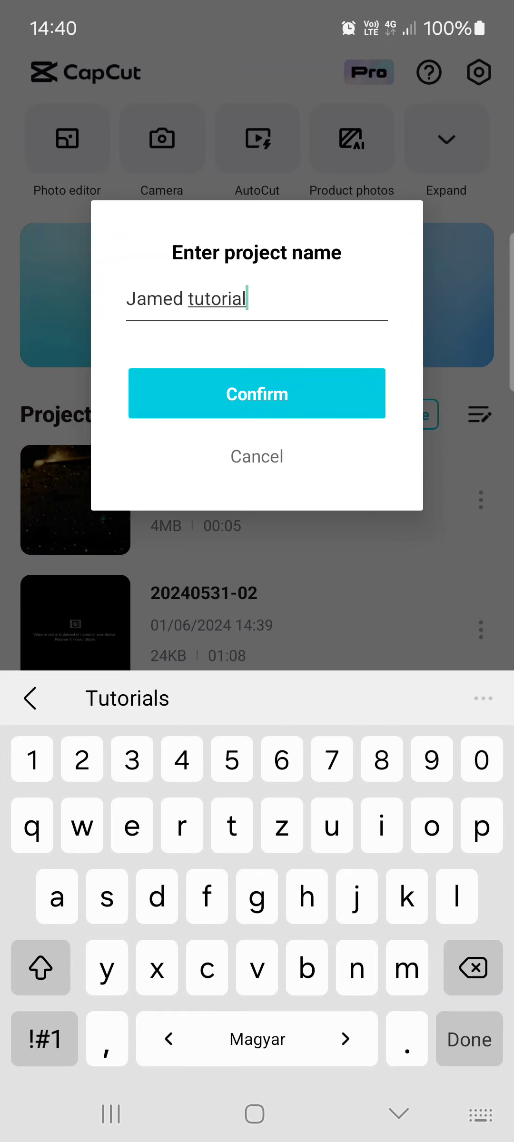
- Confirm 'Jamed tutorial' as the project's new name
click(242, 396)
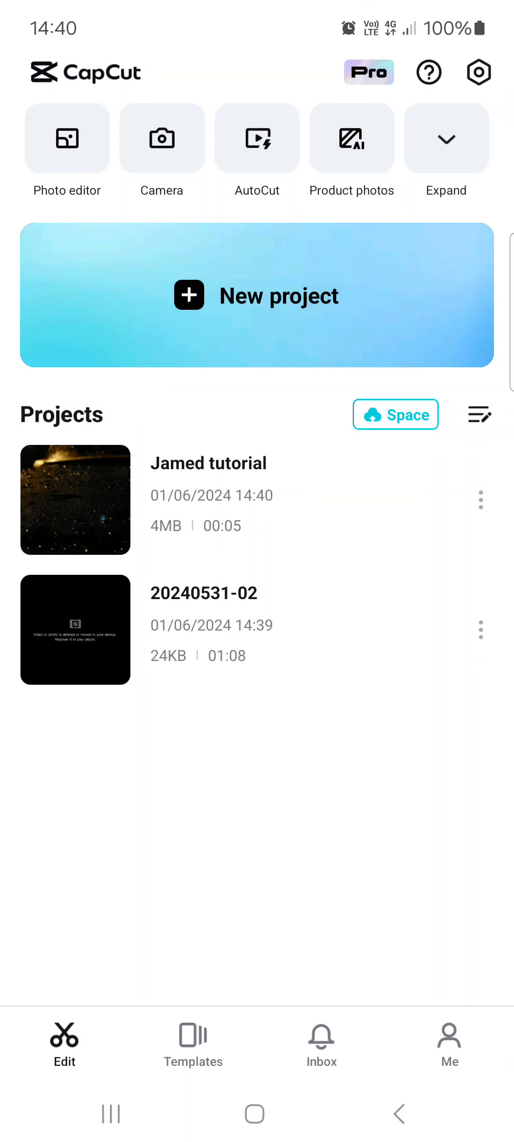